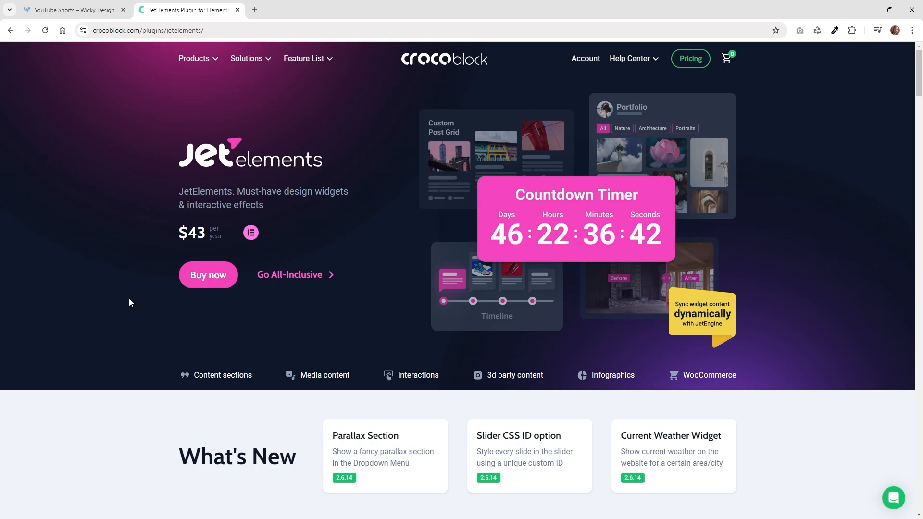
Step: Look through the JetElements plugin page, including its grid of available widgets
{"action": "scroll", "coordinate": [129, 302], "scroll_direction": "down", "scroll_amount": 7}
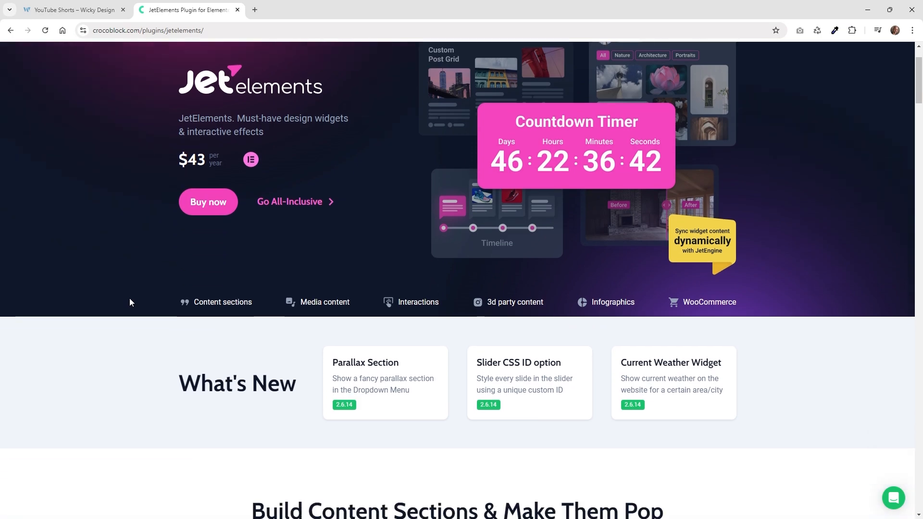
{"action": "scroll", "coordinate": [131, 305], "scroll_direction": "down", "scroll_amount": 3}
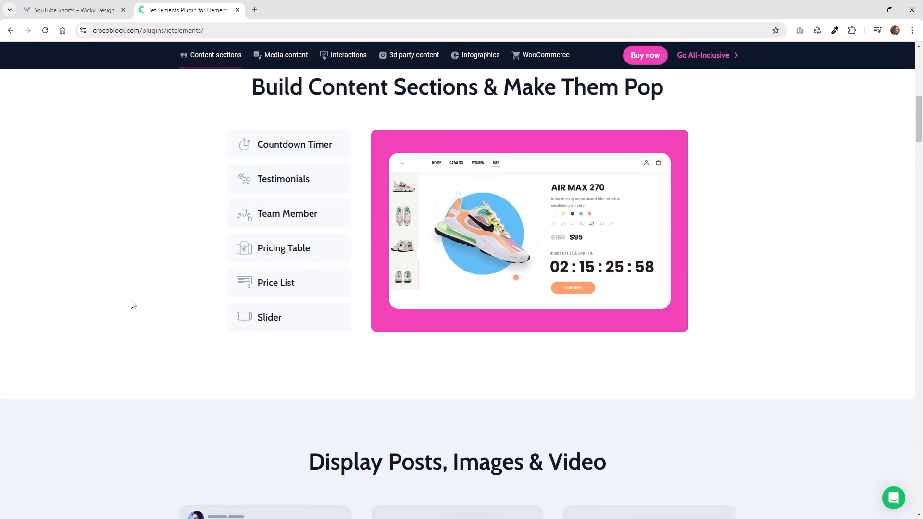
{"action": "left_click_drag", "start_coordinate": [917, 120], "coordinate": [916, 387]}
{"action": "scroll", "coordinate": [178, 327], "scroll_direction": "down", "scroll_amount": 2}
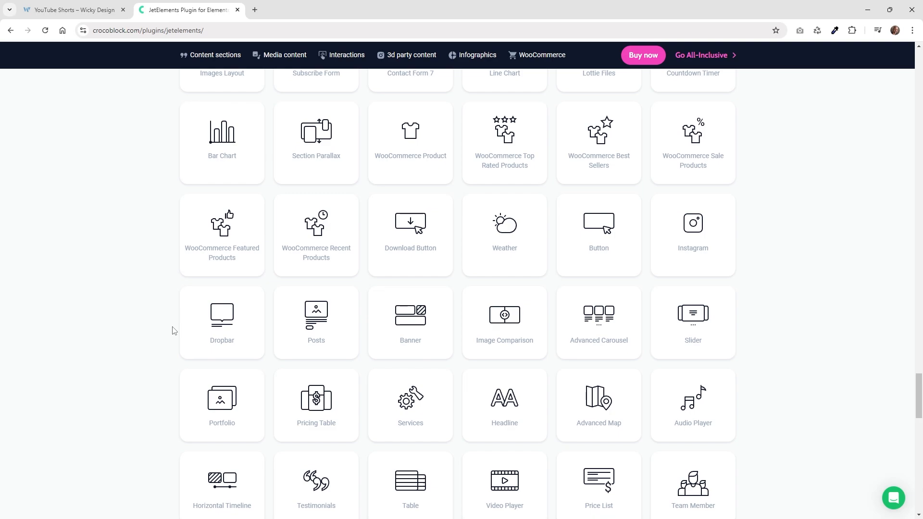
{"action": "scroll", "coordinate": [174, 331], "scroll_direction": "down", "scroll_amount": 2}
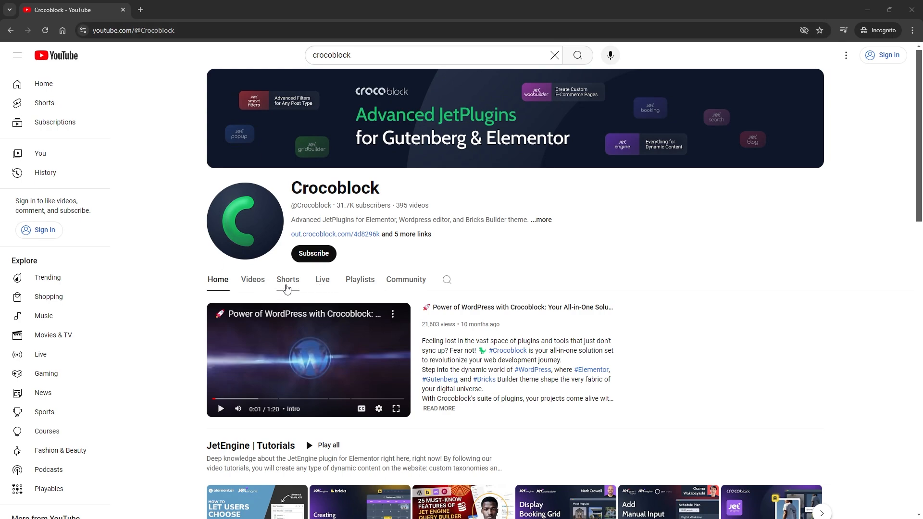
Step: Open the newest Short on Crocoblock's YouTube channel and copy its address
{"action": "left_click", "coordinate": [287, 288]}
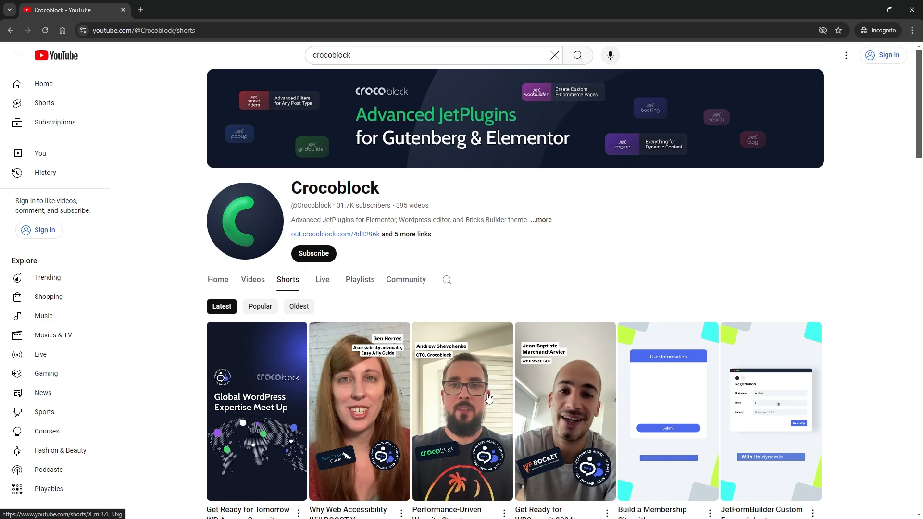
{"action": "left_click", "coordinate": [256, 388]}
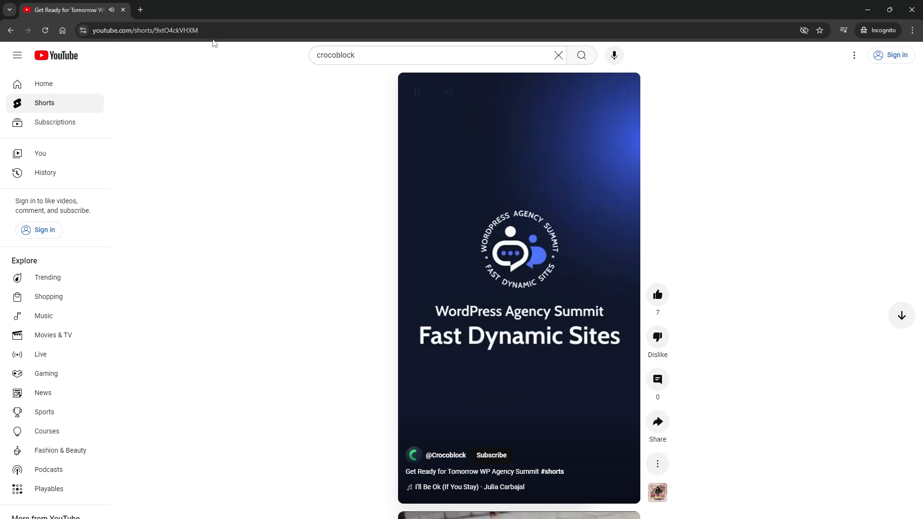
{"action": "left_click", "coordinate": [119, 35]}
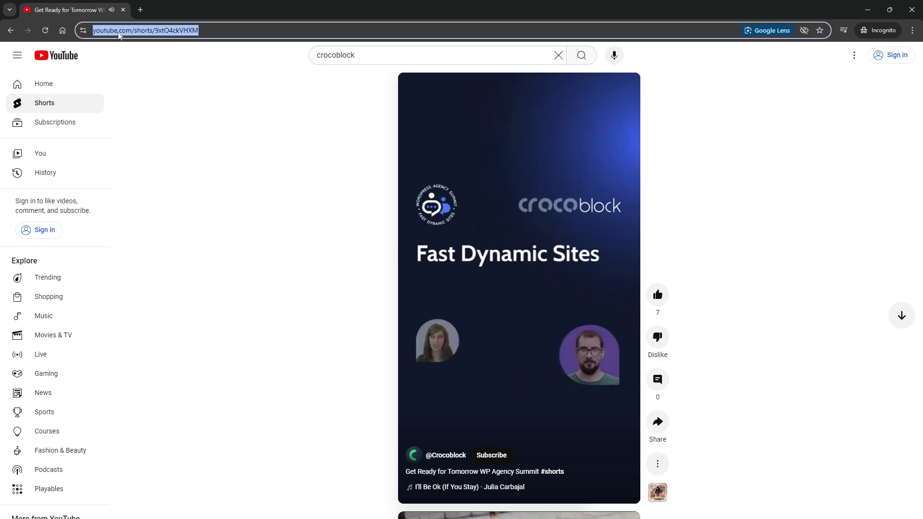
{"action": "right_click", "coordinate": [148, 31]}
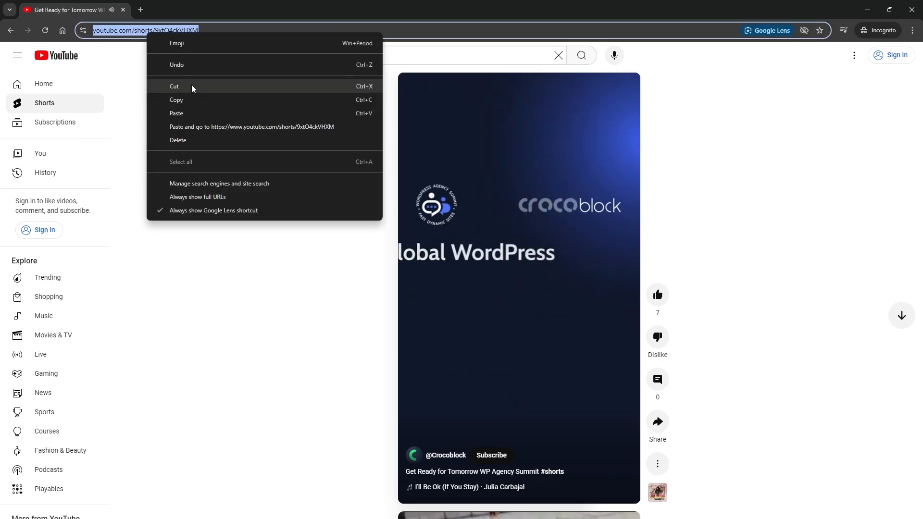
{"action": "left_click", "coordinate": [195, 100]}
{"action": "left_click", "coordinate": [247, 282]}
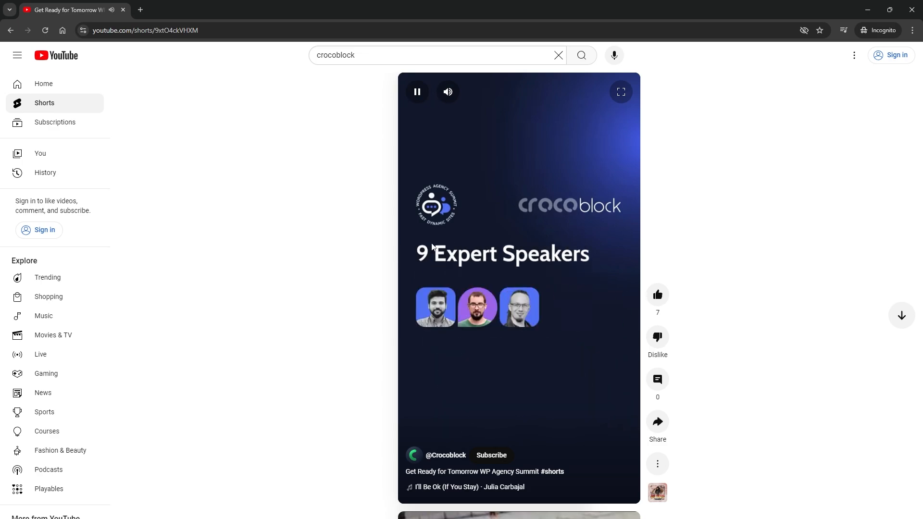
{"action": "right_click", "coordinate": [497, 238]}
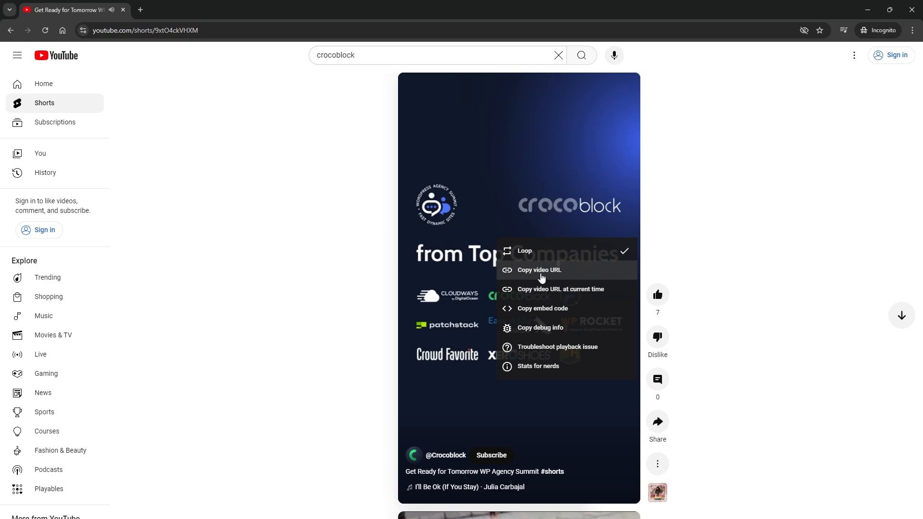
{"action": "left_click", "coordinate": [373, 326]}
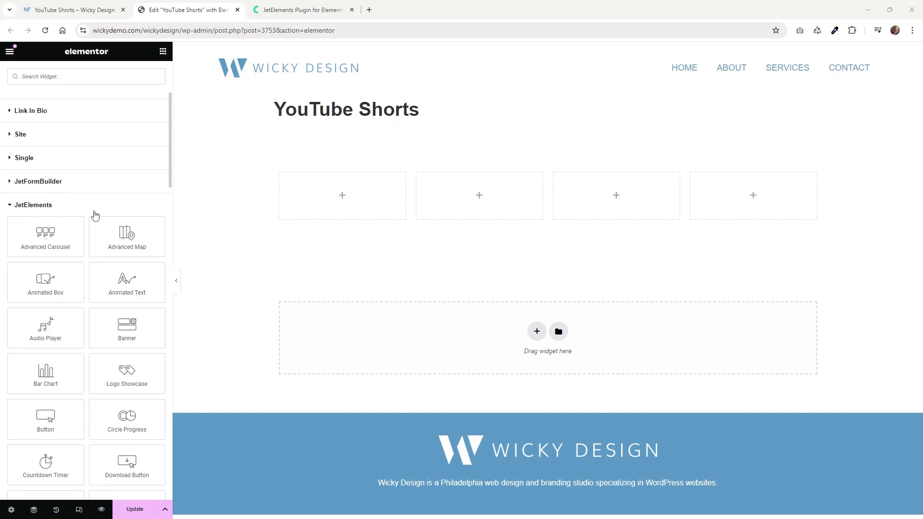
Step: Add a JetElements Video Player widget to the first of the four empty containers in the Elementor editor
{"action": "scroll", "coordinate": [35, 212], "scroll_direction": "down", "scroll_amount": 1}
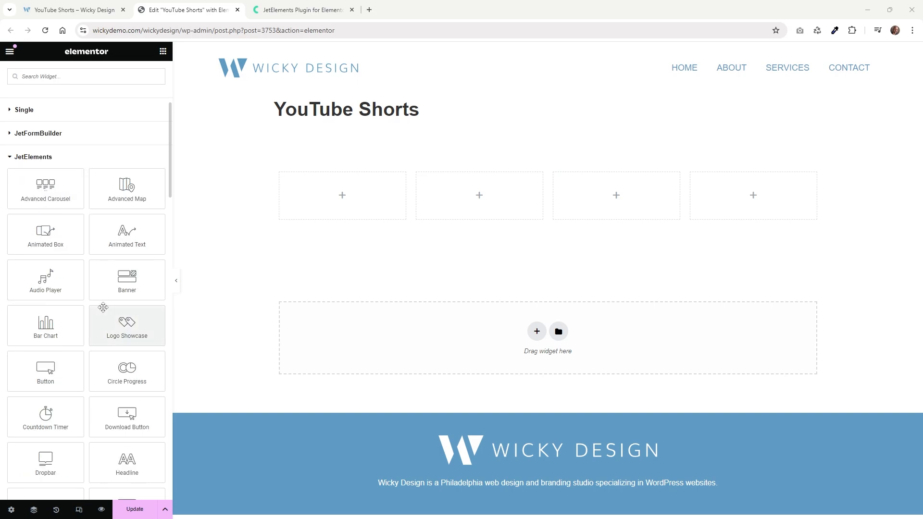
{"action": "scroll", "coordinate": [103, 306], "scroll_direction": "down", "scroll_amount": 10}
{"action": "scroll", "coordinate": [102, 306], "scroll_direction": "down", "scroll_amount": 6}
{"action": "scroll", "coordinate": [111, 303], "scroll_direction": "up", "scroll_amount": 2}
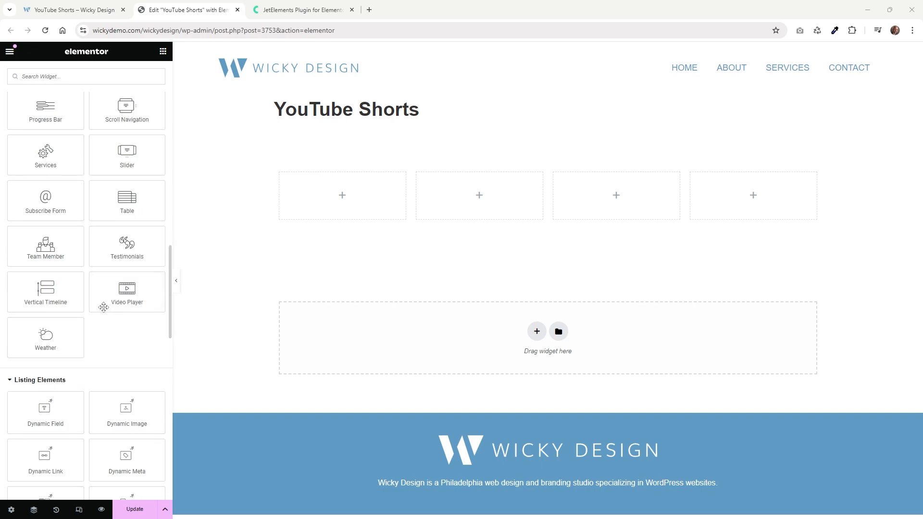
{"action": "left_click_drag", "start_coordinate": [124, 295], "coordinate": [363, 195]}
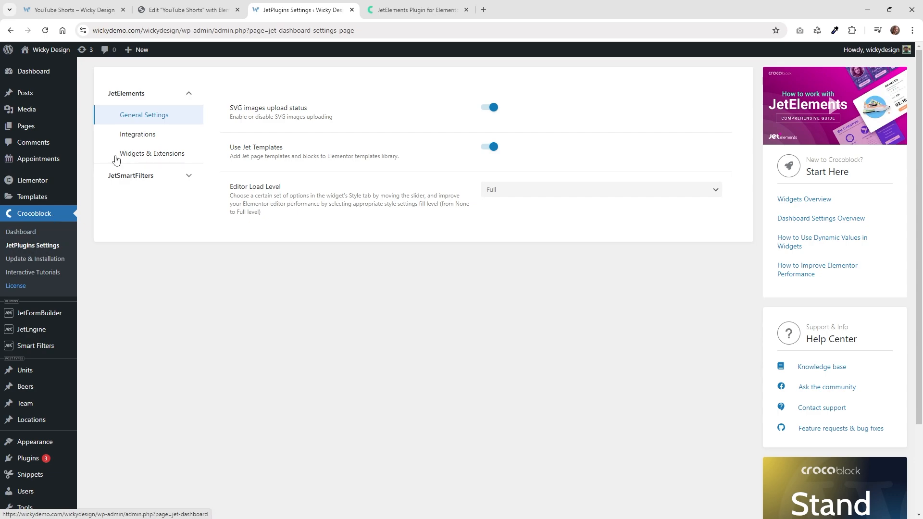
Step: Review the JetElements widgets and extensions in the JetPlugins settings and return to the Elementor page editor
{"action": "left_click", "coordinate": [153, 159]}
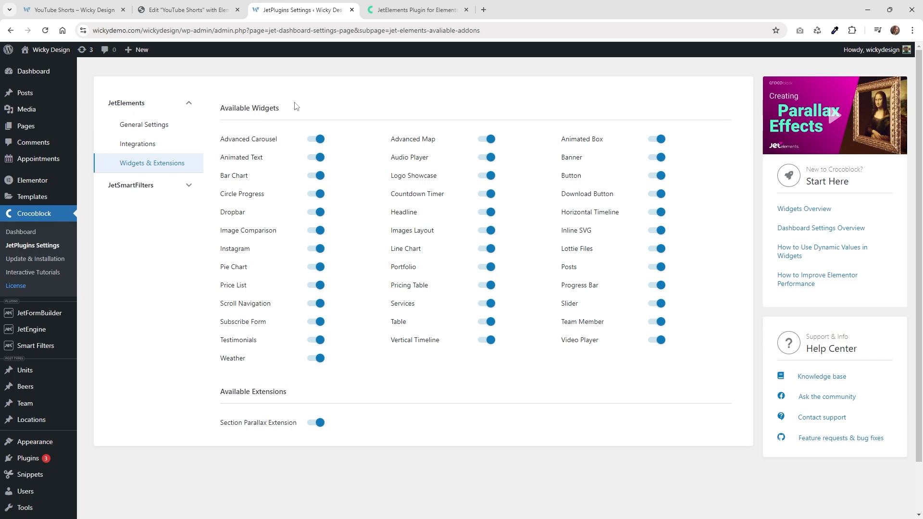
{"action": "left_click", "coordinate": [188, 10]}
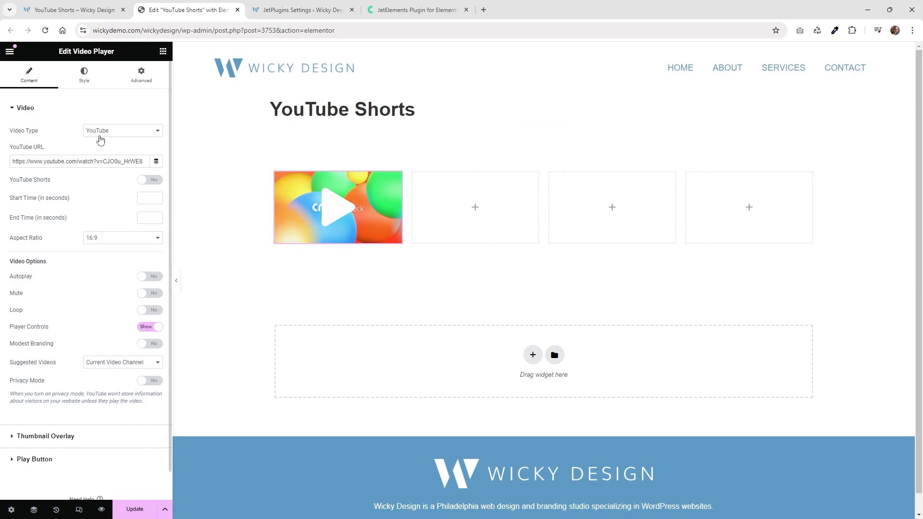
{"action": "triple_click", "coordinate": [90, 163]}
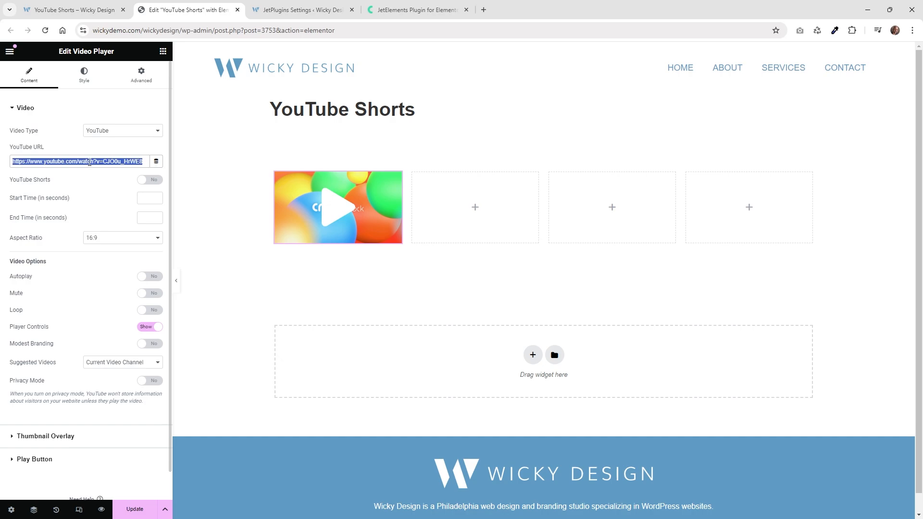
{"action": "type", "text": "https://www.youtube.com/shorts/9xtO4ckVHXM"}
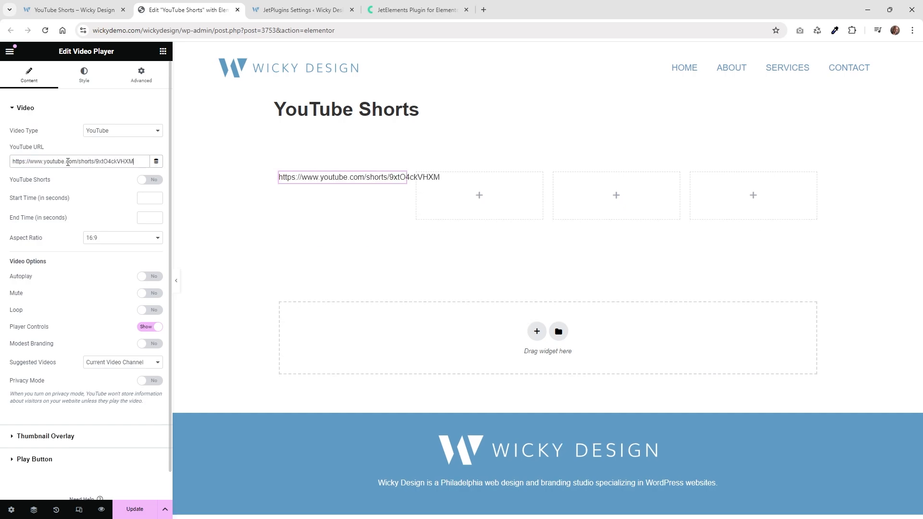
{"action": "left_click_drag", "start_coordinate": [98, 163], "coordinate": [131, 163]}
{"action": "left_click", "coordinate": [155, 182]}
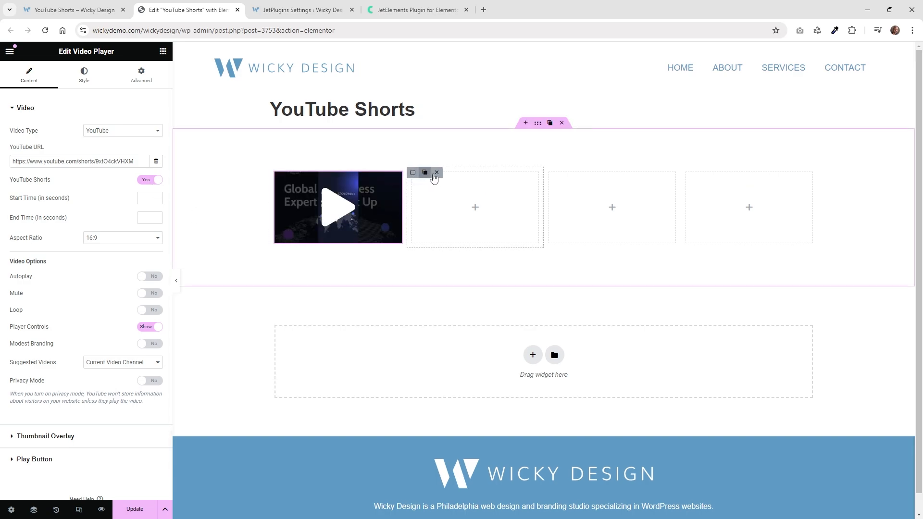
Step: Try the Short at full width by removing the three empty containers and widening its container to 100%, and restore the four-column layout
{"action": "left_click", "coordinate": [434, 173]}
{"action": "left_click", "coordinate": [436, 173]}
{"action": "left_click", "coordinate": [437, 177]}
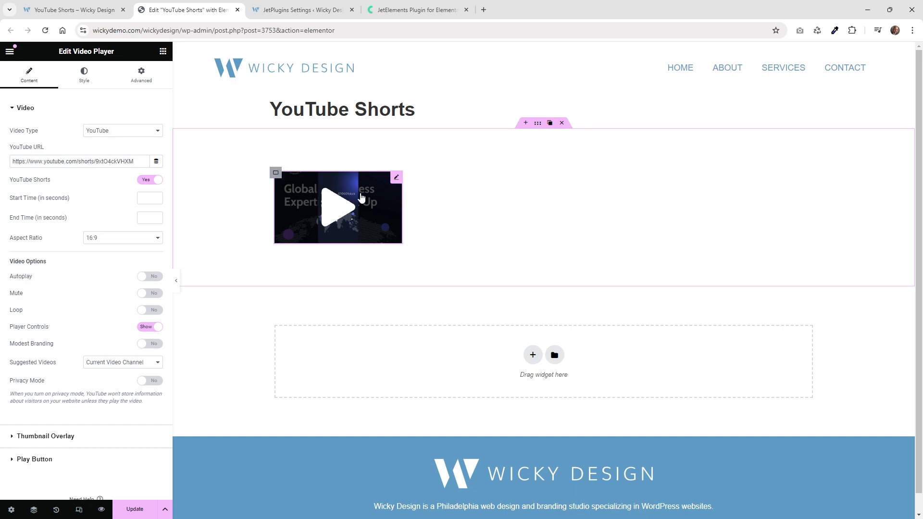
{"action": "left_click", "coordinate": [276, 173]}
{"action": "left_click_drag", "start_coordinate": [42, 191], "coordinate": [126, 191]}
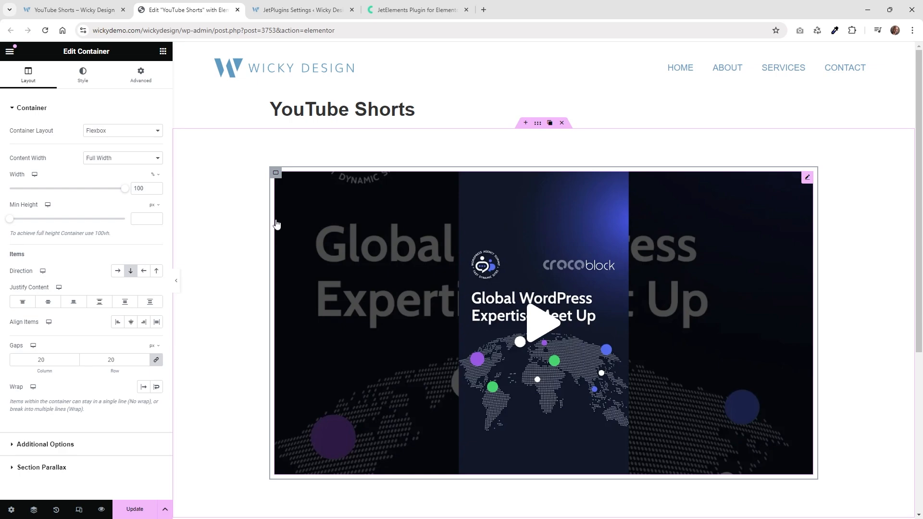
{"action": "left_click_drag", "start_coordinate": [123, 193], "coordinate": [38, 192]}
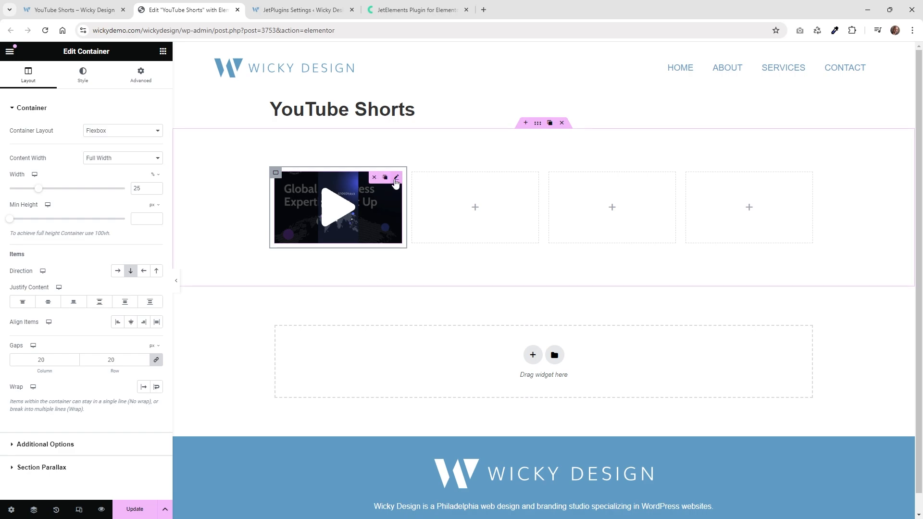
Step: Set the first video's aspect ratio to 9:16 and preview it, rewinding playback to the start
{"action": "left_click", "coordinate": [371, 182]}
{"action": "left_click", "coordinate": [135, 239]}
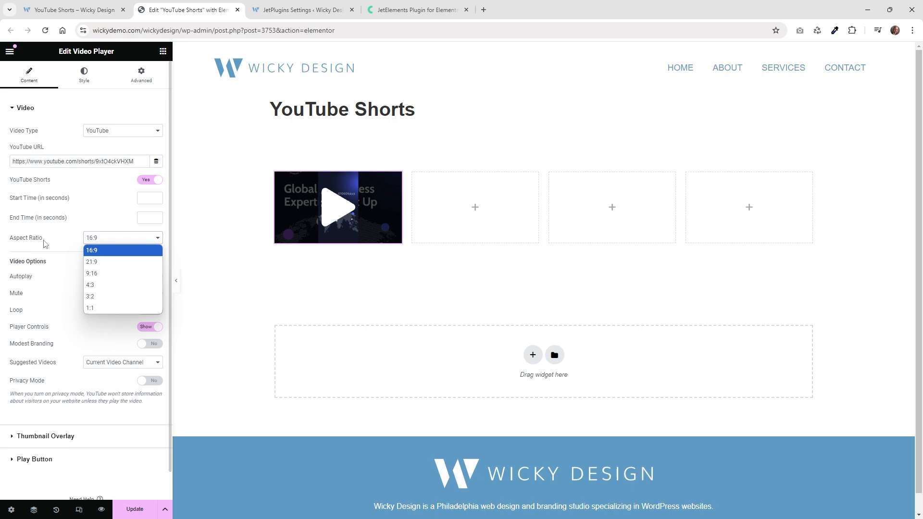
{"action": "left_click", "coordinate": [100, 275]}
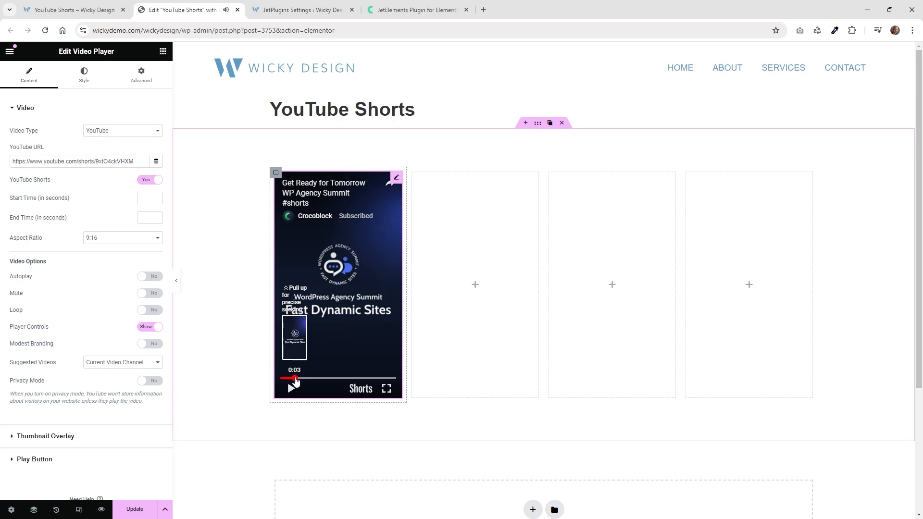
{"action": "left_click_drag", "start_coordinate": [294, 379], "coordinate": [280, 379]}
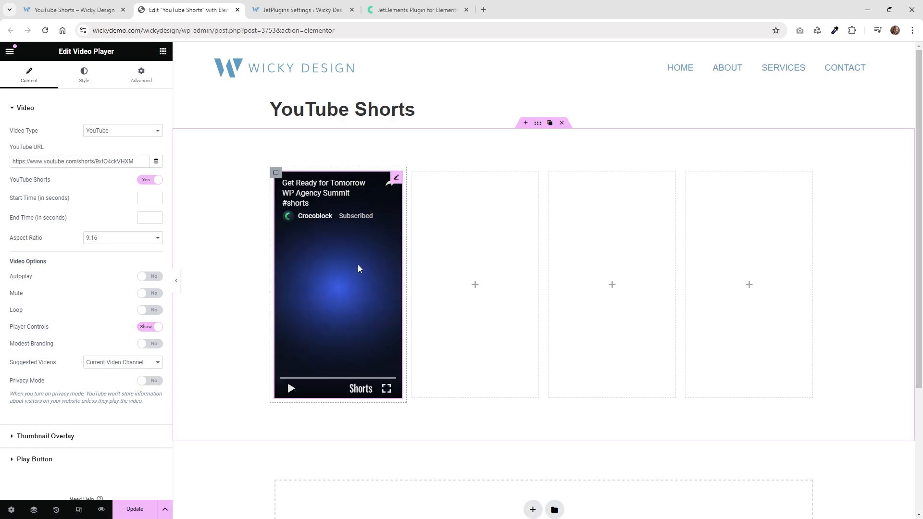
Step: Duplicate the first video player and move the copy into the second container
{"action": "mouse_move", "coordinate": [389, 185]}
{"action": "left_click", "coordinate": [385, 177]}
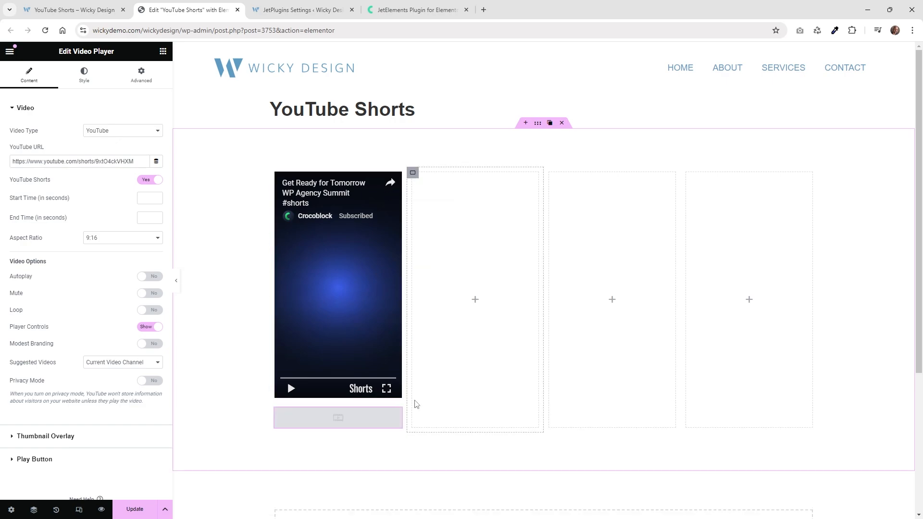
{"action": "left_click_drag", "start_coordinate": [396, 413], "coordinate": [472, 329]}
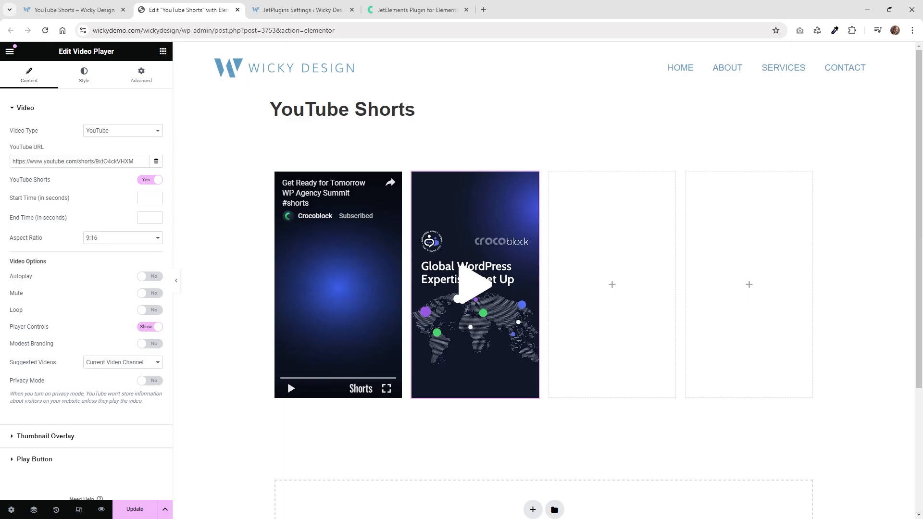
{"action": "key", "text": "alt+Tab"}
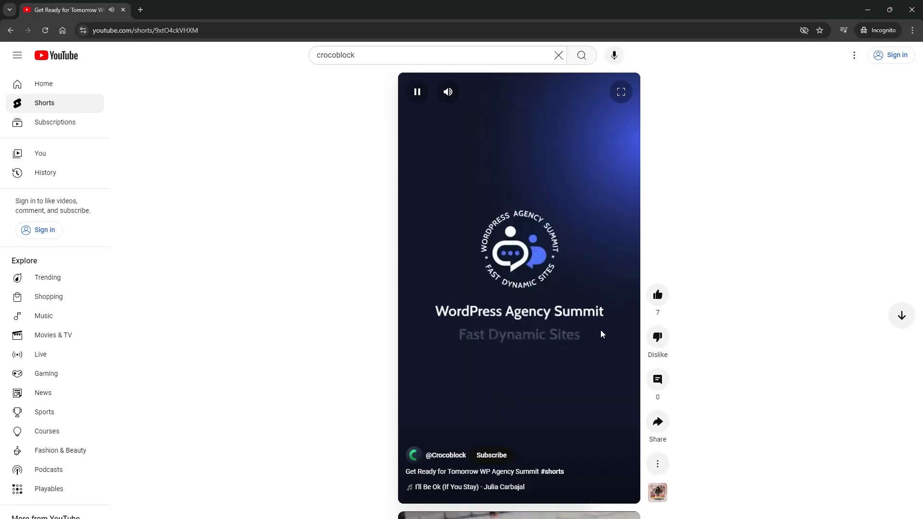
{"action": "scroll", "coordinate": [526, 327], "scroll_direction": "down", "scroll_amount": 1}
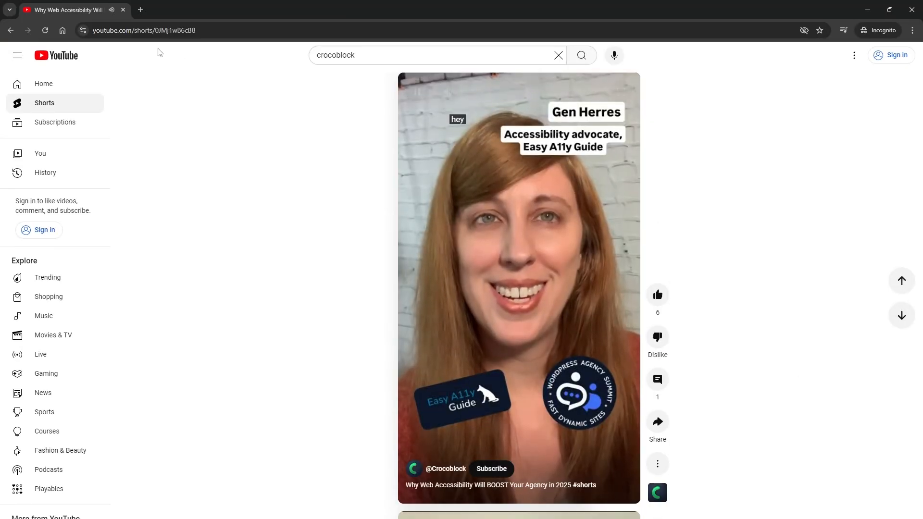
{"action": "left_click", "coordinate": [165, 32]}
{"action": "right_click", "coordinate": [165, 32]}
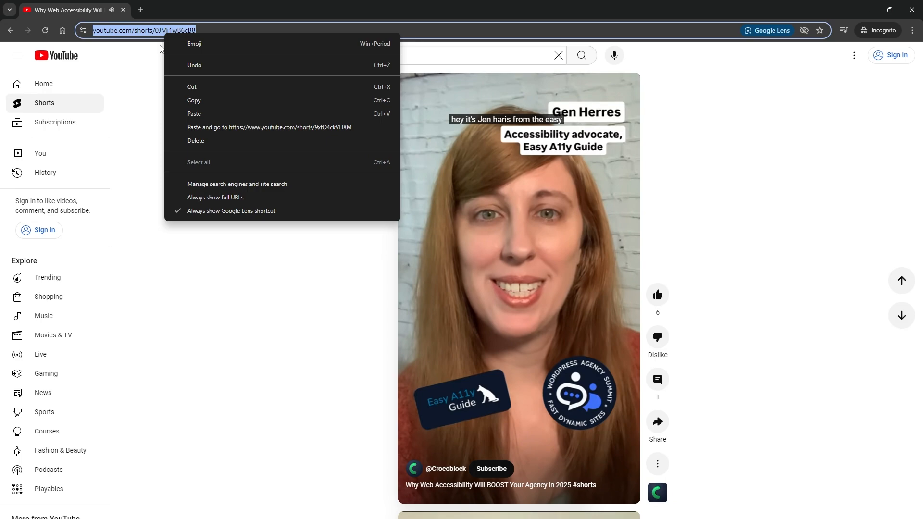
{"action": "left_click", "coordinate": [210, 97]}
{"action": "left_click", "coordinate": [869, 11]}
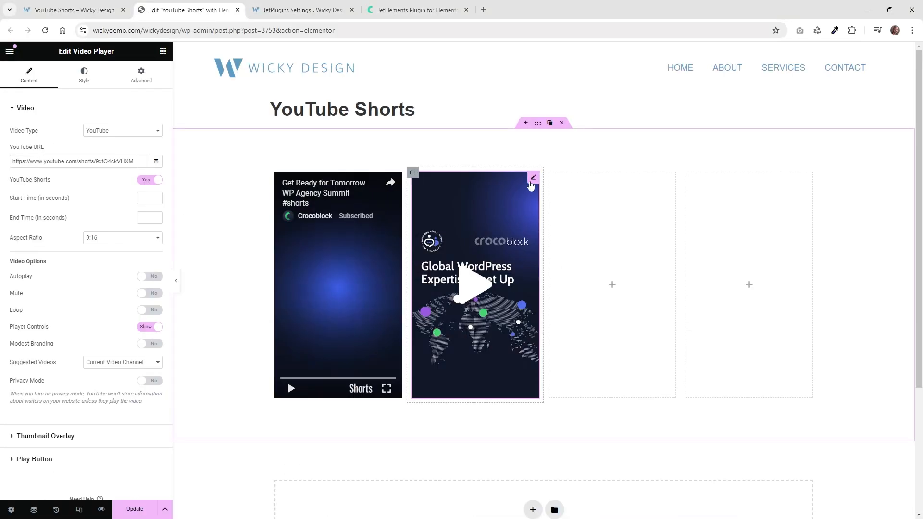
{"action": "triple_click", "coordinate": [79, 161]}
{"action": "key", "text": "ctrl+v"}
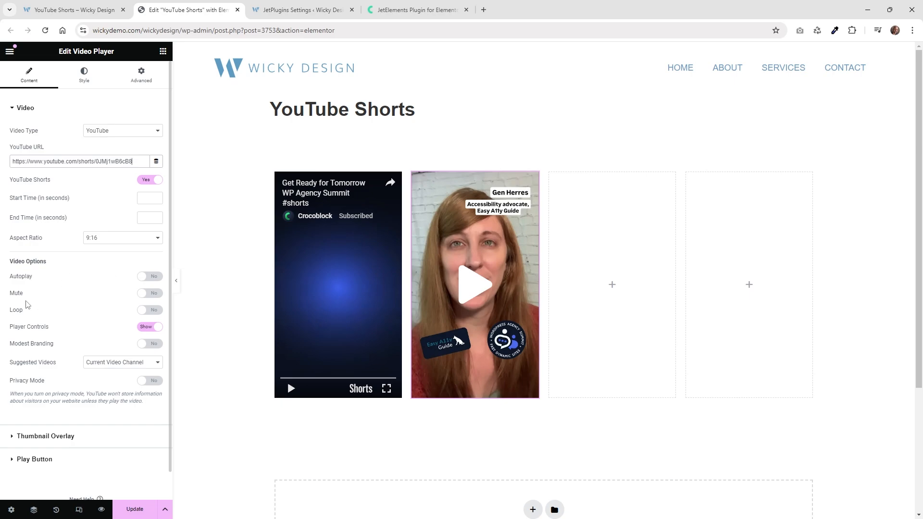
Step: Check the second video's thumbnail overlay options and play the Short in the editor
{"action": "left_click", "coordinate": [75, 437]}
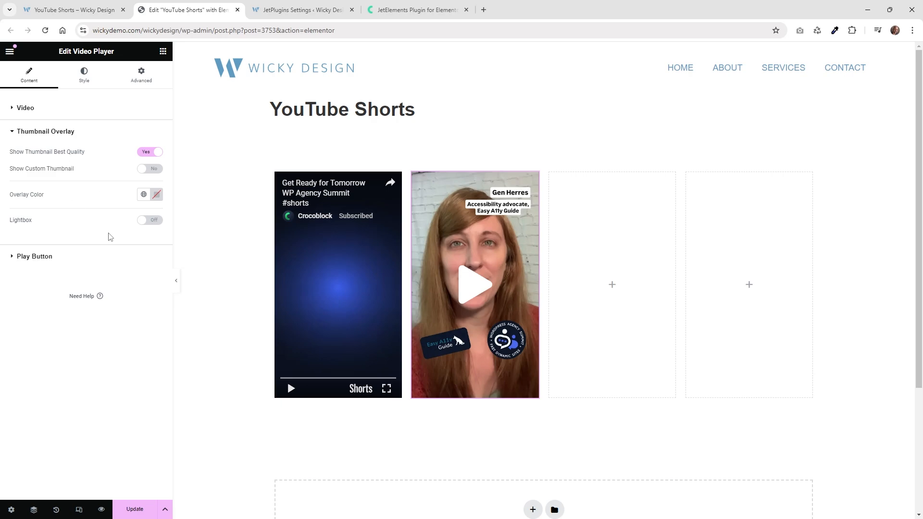
{"action": "left_click", "coordinate": [39, 108]}
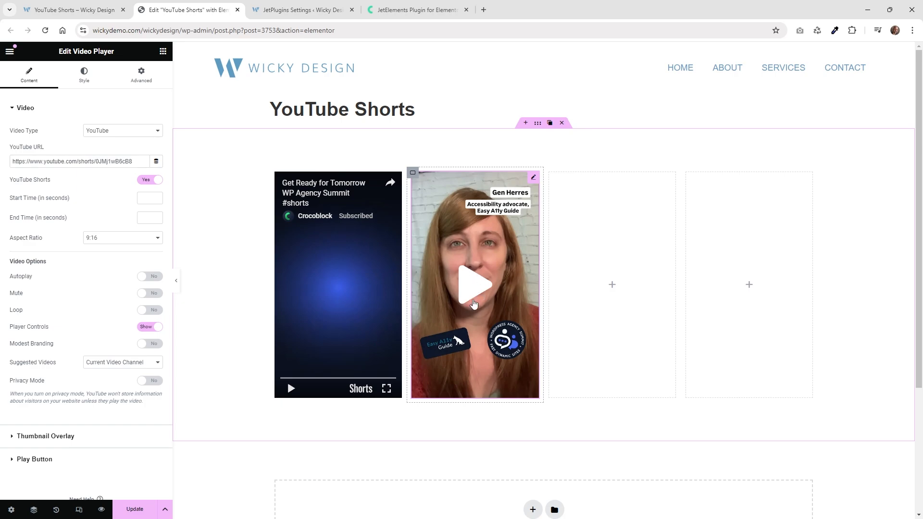
{"action": "left_click", "coordinate": [473, 302]}
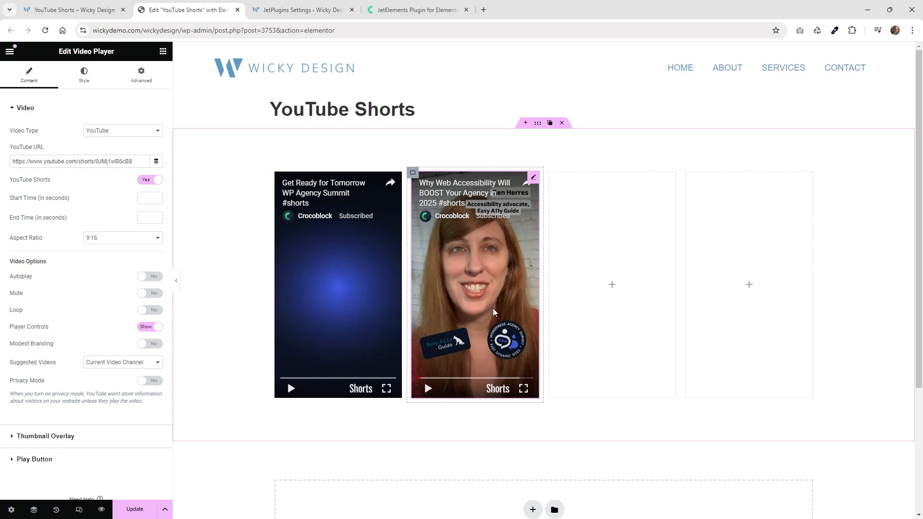